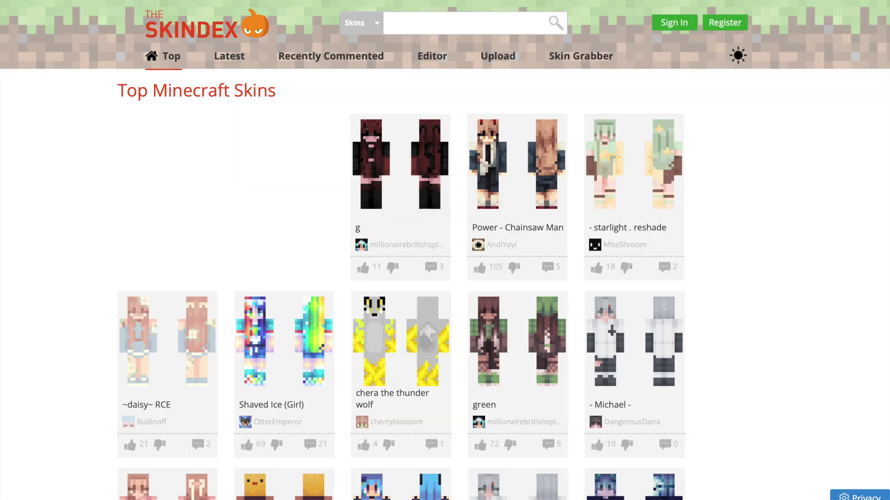
pyautogui.scroll(-3, 450, 300)
pyautogui.scroll(-1, 450, 300)
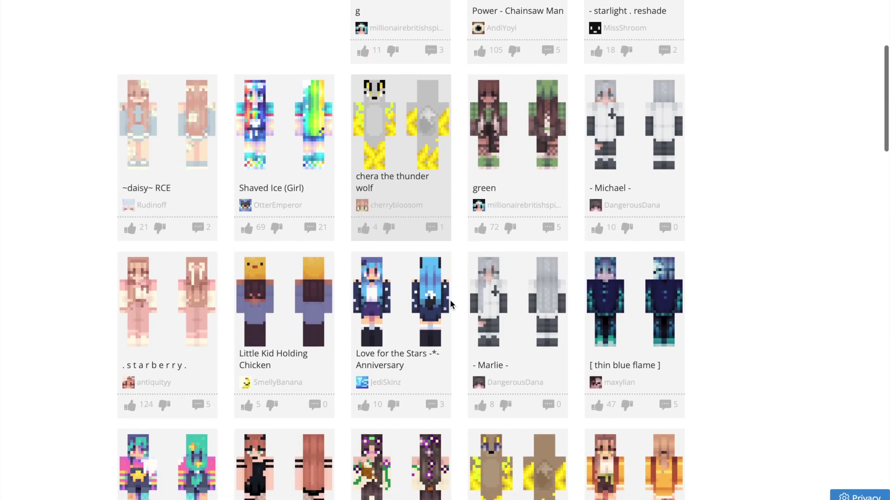
pyautogui.scroll(2, 450, 300)
pyautogui.scroll(3, 450, 300)
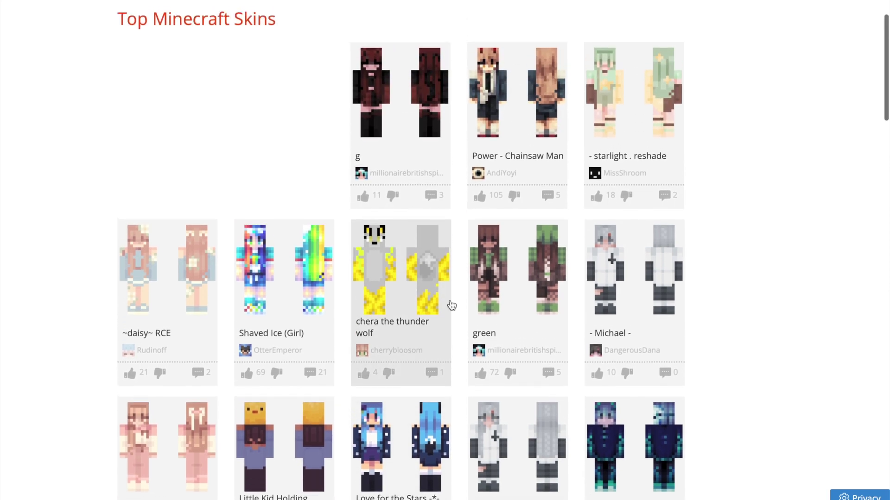
pyautogui.scroll(2, 449, 299)
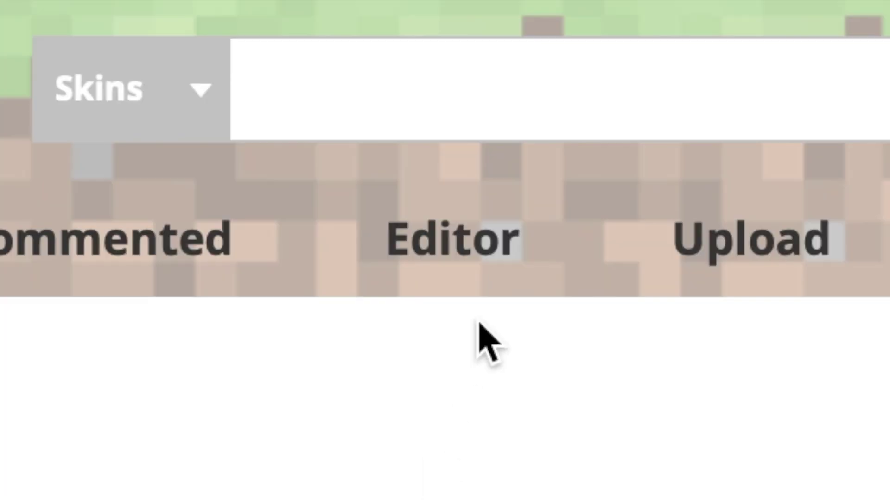
# Switch from the Top skins gallery to the Skindex editor's blank skin template
pyautogui.click(462, 284)
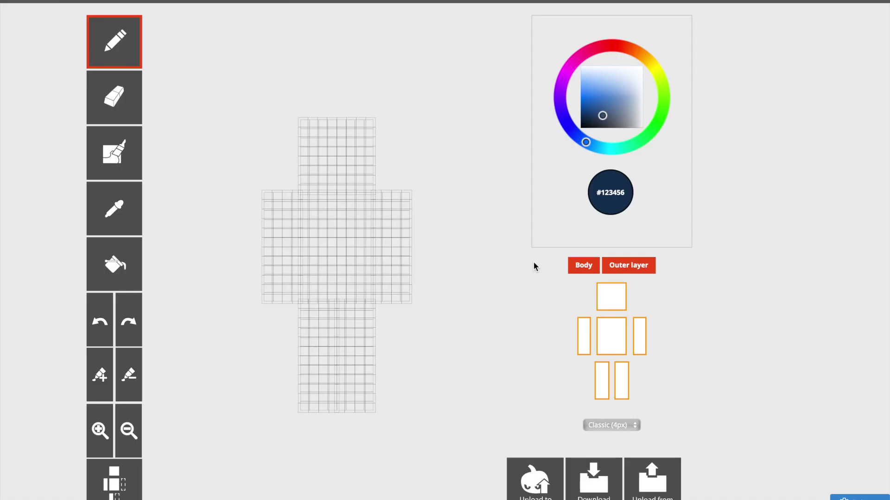
pyautogui.scroll(-1, 533, 262)
pyautogui.scroll(1, 533, 262)
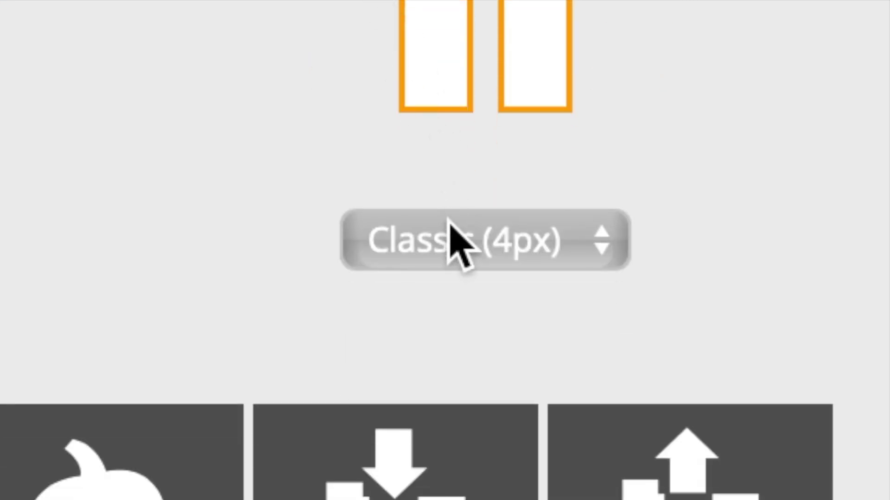
# Give the blank skin the Slim (3px) arm model, hide the outer layer, and keep the body layer active
pyautogui.click(453, 244)
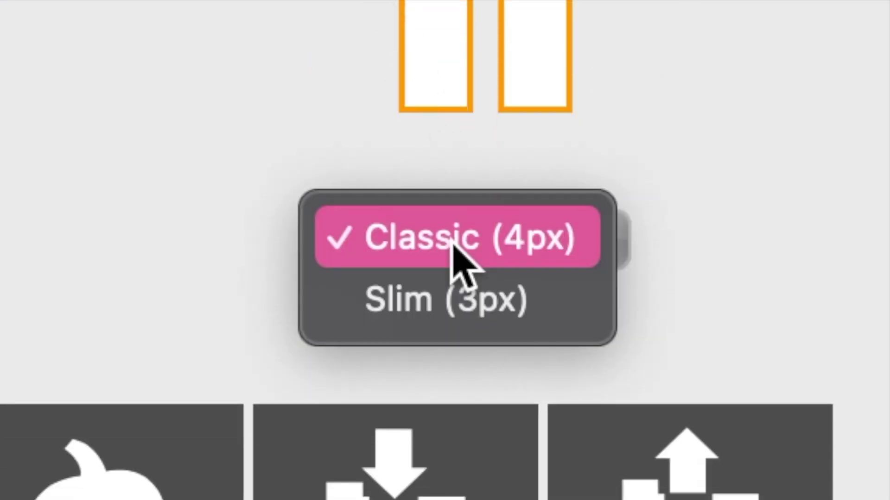
pyautogui.click(467, 299)
pyautogui.click(609, 374)
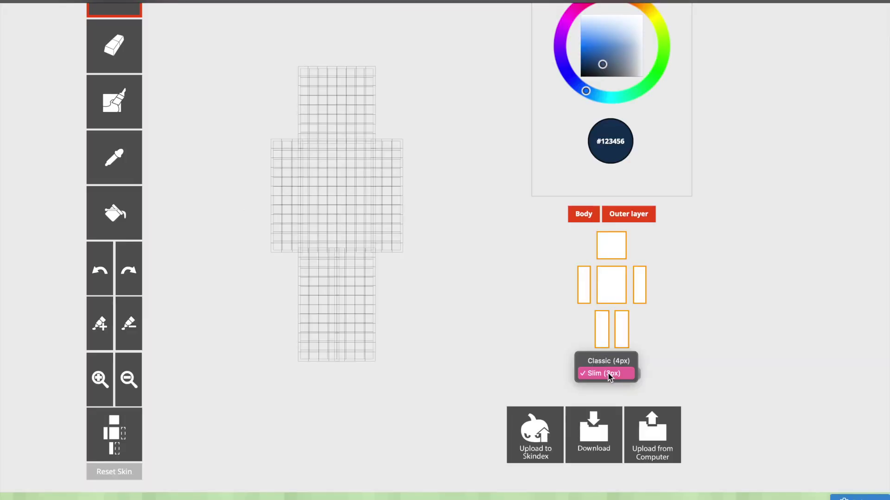
pyautogui.click(604, 362)
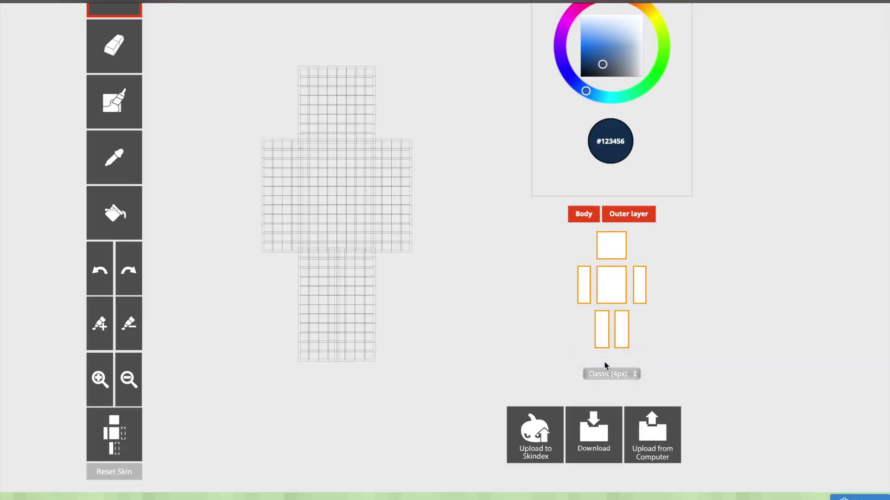
pyautogui.click(604, 373)
pyautogui.click(603, 385)
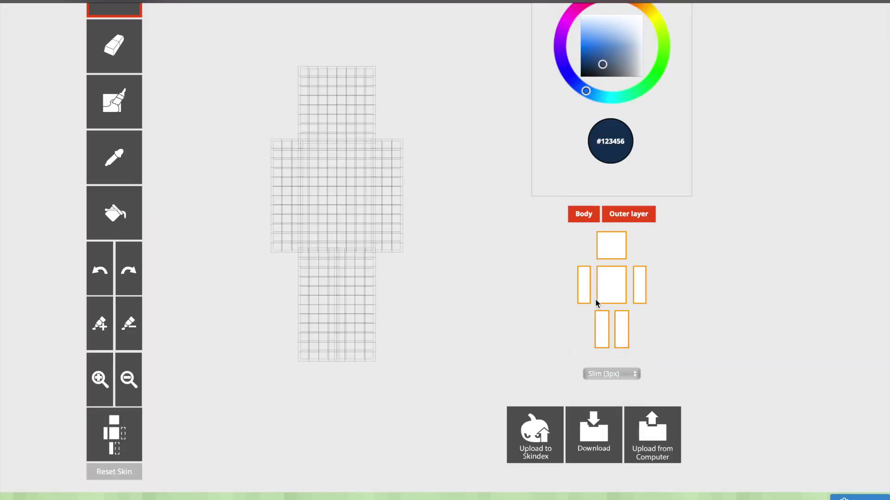
pyautogui.click(624, 216)
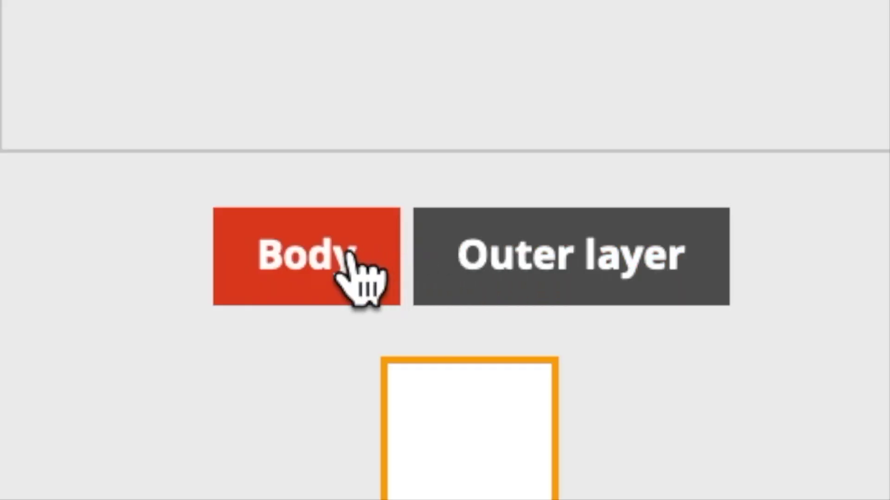
pyautogui.click(347, 261)
pyautogui.moveTo(480, 192); pyautogui.dragTo(503, 197)
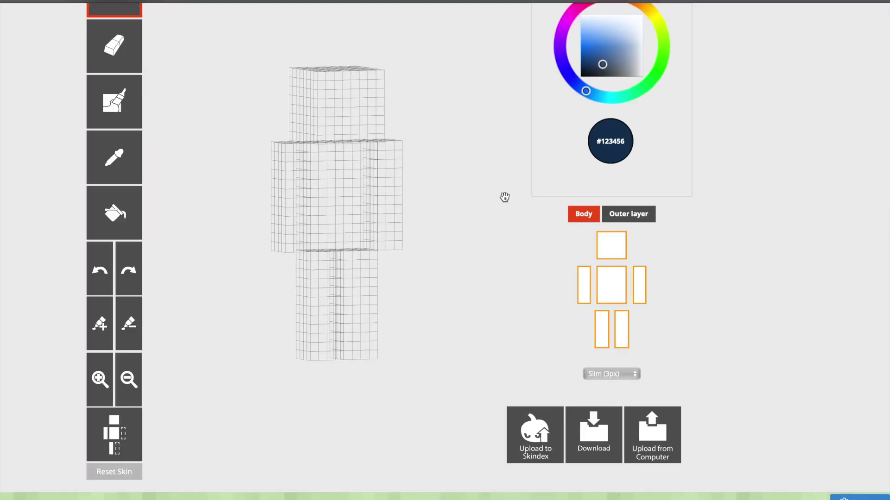
pyautogui.click(613, 216)
pyautogui.moveTo(453, 229); pyautogui.dragTo(482, 228)
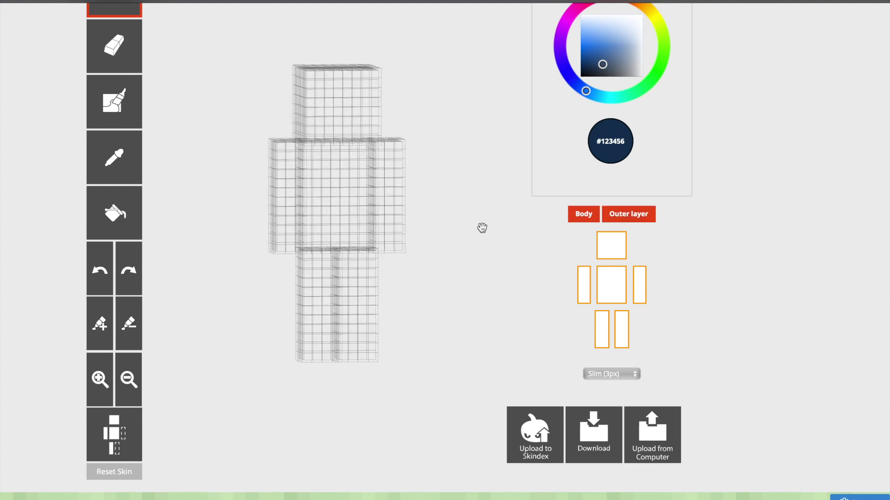
pyautogui.click(579, 220)
pyautogui.moveTo(511, 243)
pyautogui.mouseDown()
pyautogui.moveTo(458, 245)
pyautogui.moveTo(504, 242)
pyautogui.mouseUp()
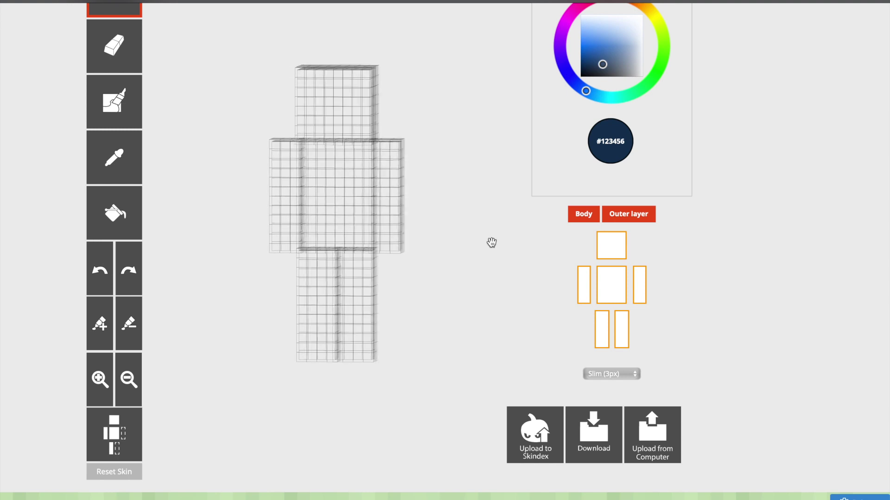
pyautogui.click(616, 217)
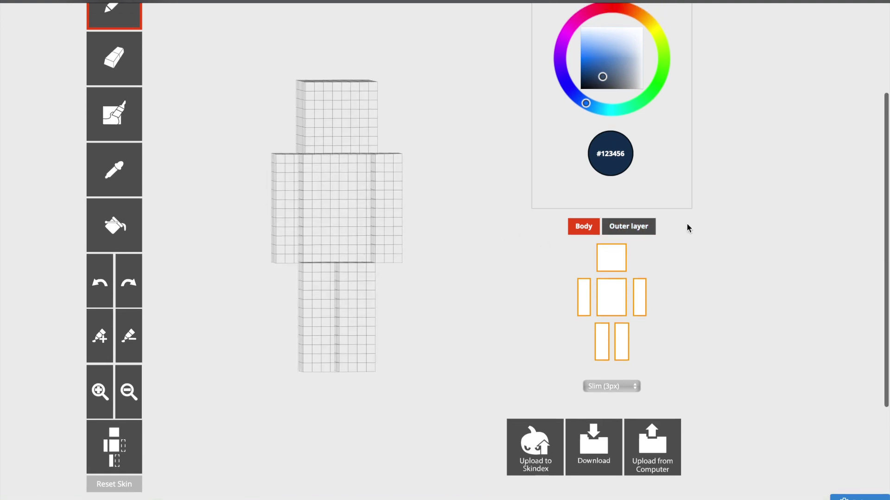
pyautogui.scroll(2, 686, 223)
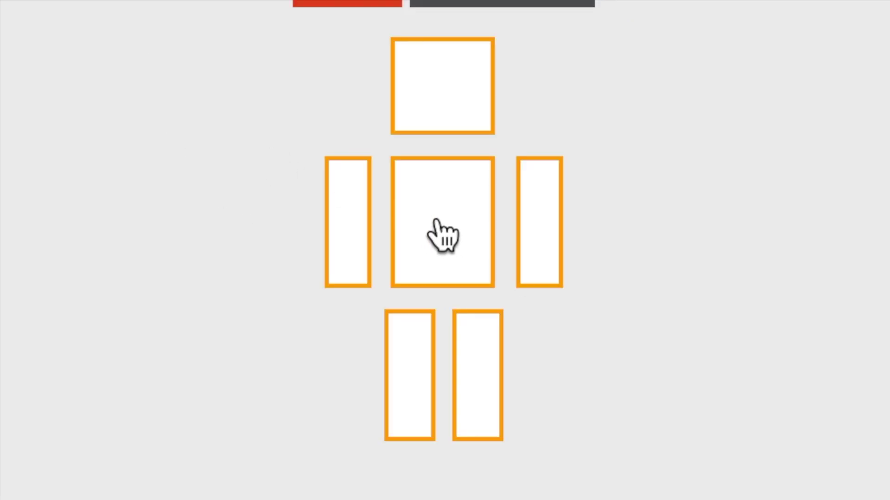
pyautogui.click(443, 236)
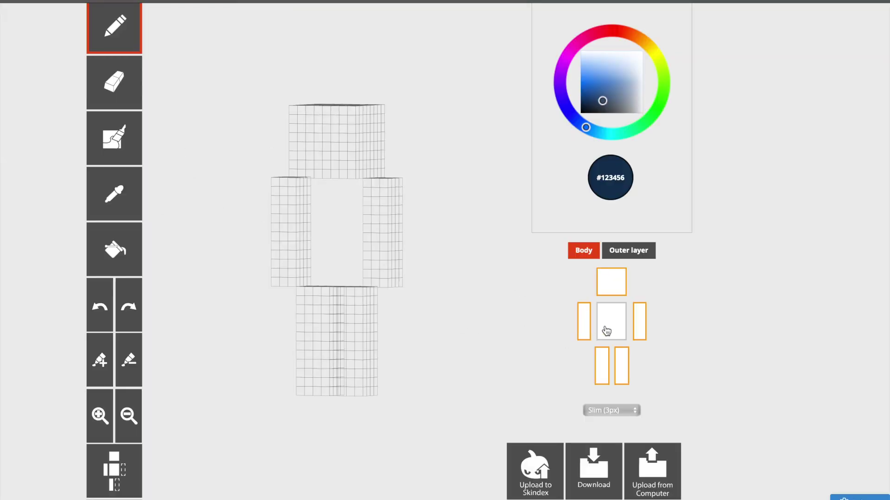
# Hide the head, torso and leg, paint both arms #123456 navy, then show those parts again
pyautogui.click(606, 323)
pyautogui.click(621, 365)
pyautogui.moveTo(471, 345); pyautogui.dragTo(505, 358)
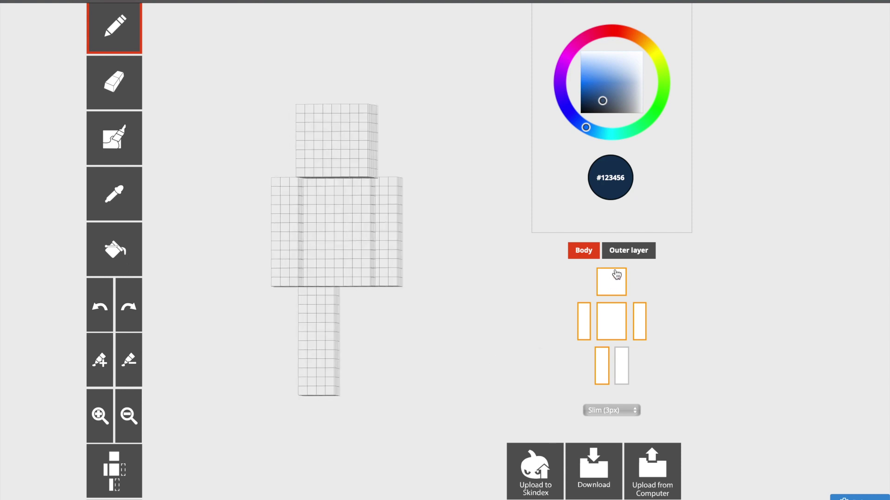
pyautogui.click(612, 321)
pyautogui.click(613, 281)
pyautogui.moveTo(487, 316); pyautogui.dragTo(512, 320)
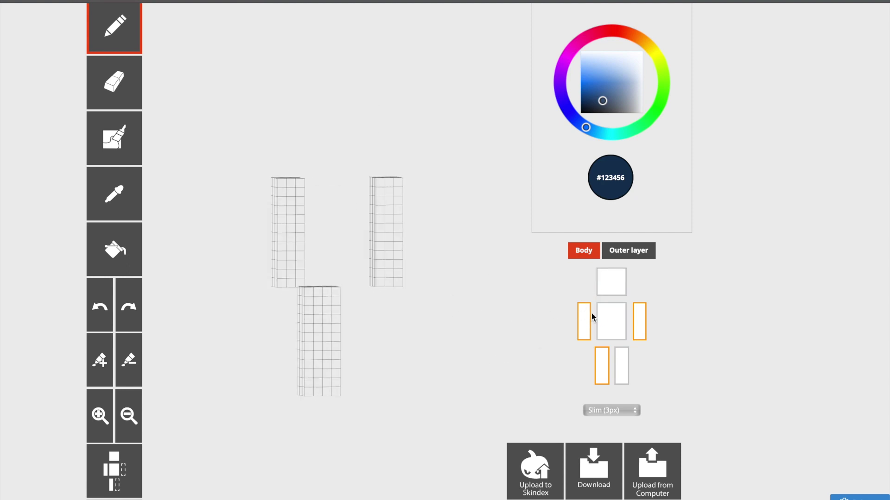
pyautogui.click(612, 321)
pyautogui.click(612, 281)
pyautogui.click(621, 365)
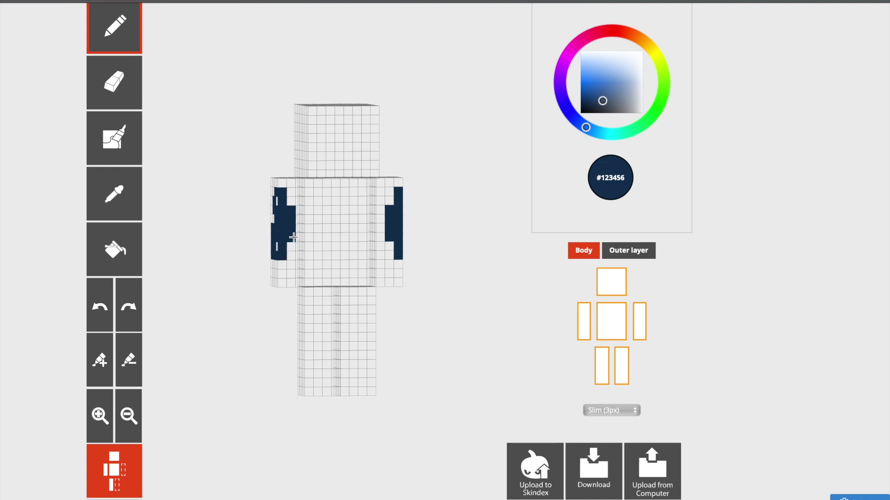
# Paint navy #123456 trousers on the legs, rotating the model to check them
pyautogui.moveTo(251, 289); pyautogui.dragTo(209, 301)
pyautogui.moveTo(318, 327); pyautogui.dragTo(309, 333)
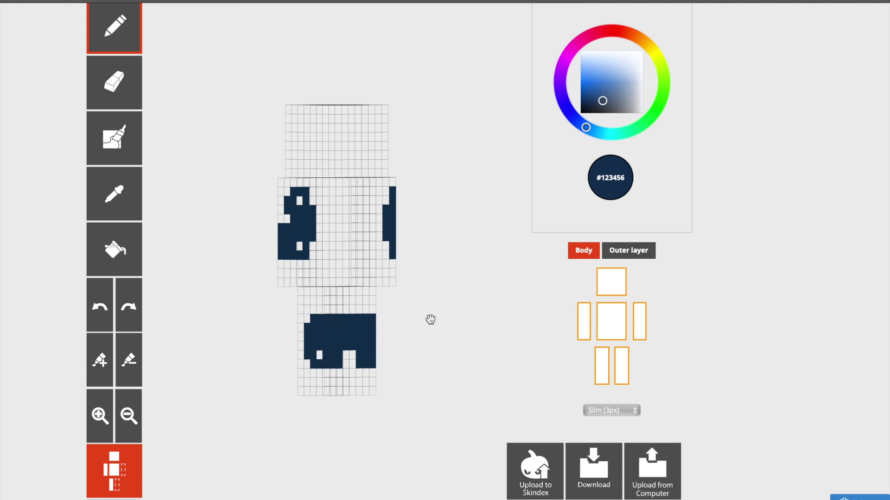
pyautogui.moveTo(431, 321); pyautogui.dragTo(322, 318)
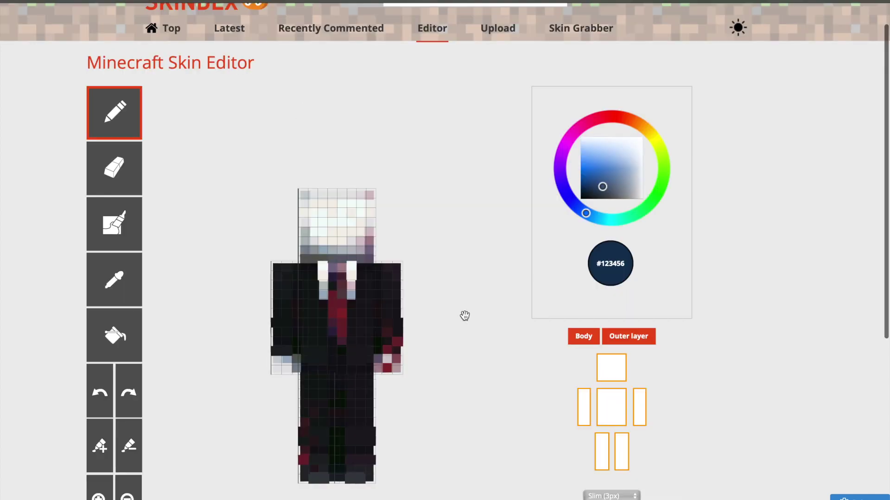
pyautogui.moveTo(465, 316); pyautogui.dragTo(472, 322)
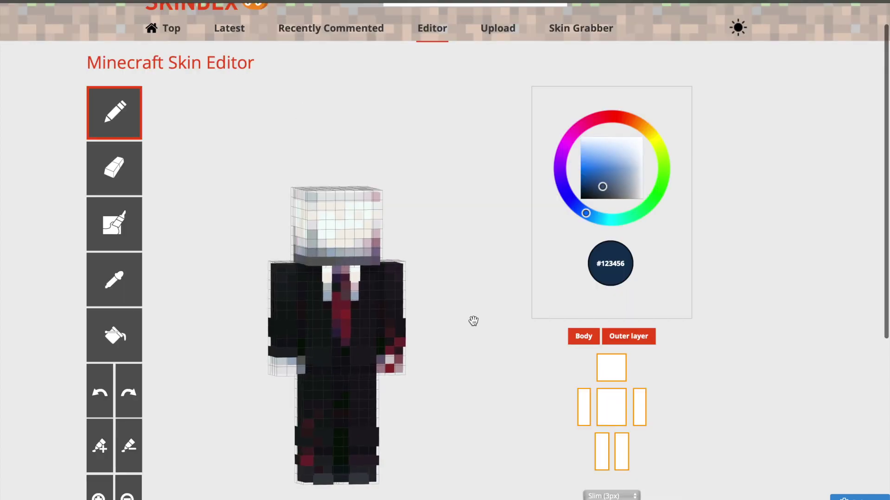
pyautogui.scroll(-3, 641, 308)
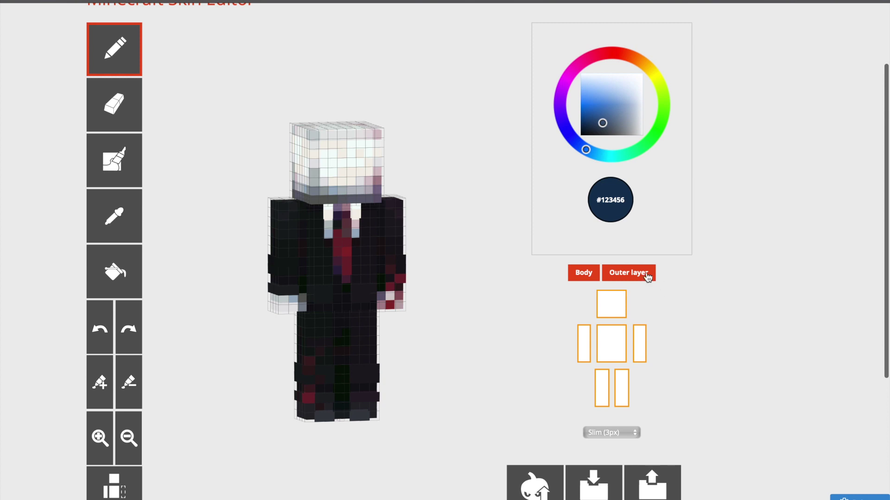
# With the outer layer off, inspect the skin by hiding the torso, legs, head and arms in turn
pyautogui.click(641, 275)
pyautogui.click(614, 340)
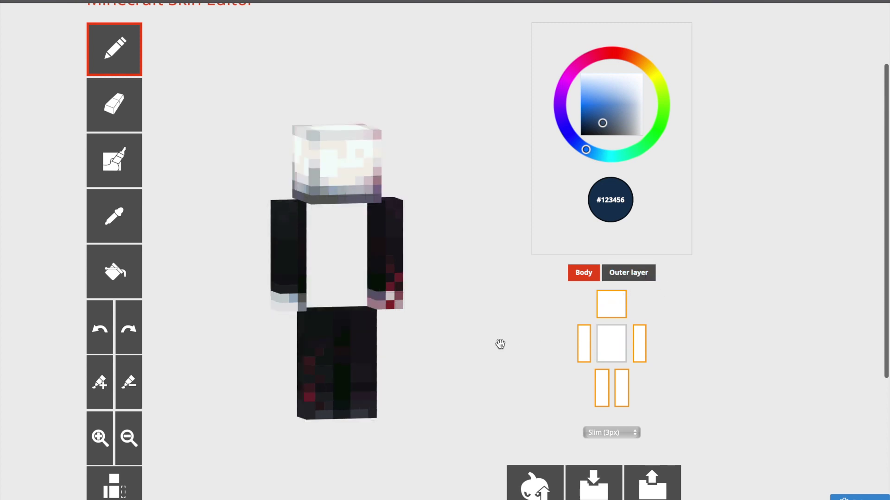
pyautogui.click(620, 381)
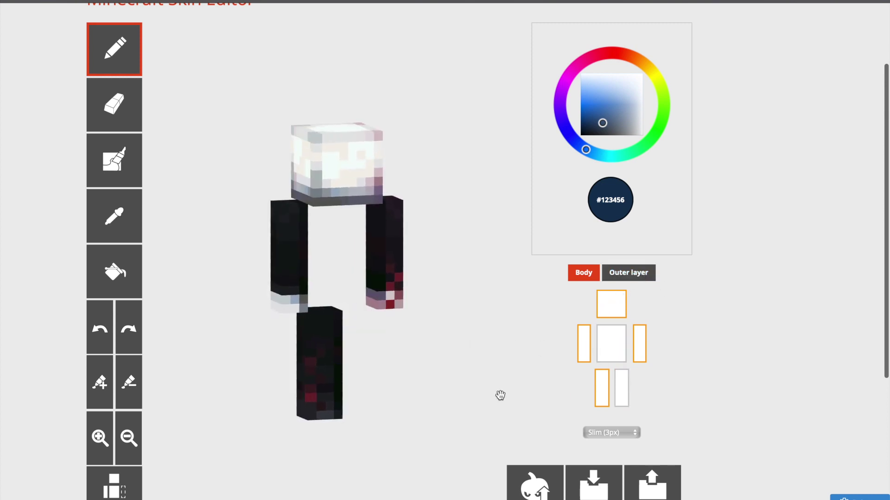
pyautogui.moveTo(487, 369); pyautogui.dragTo(528, 347)
pyautogui.click(611, 343)
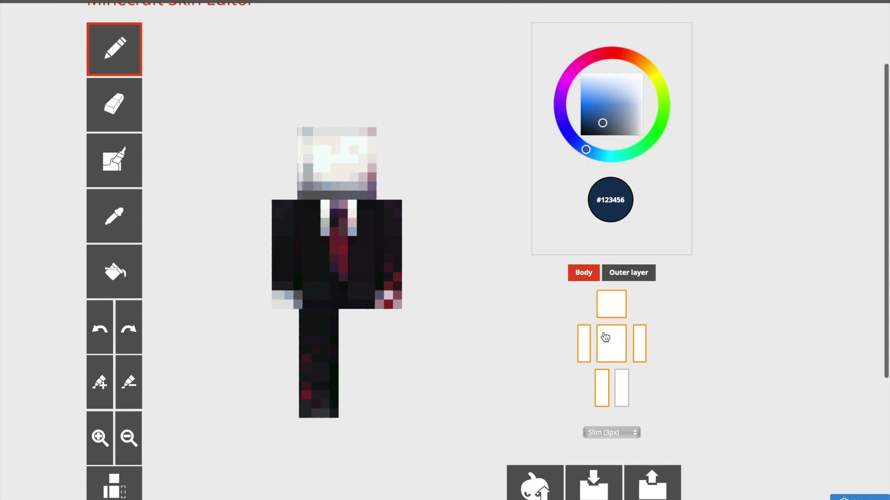
pyautogui.click(602, 387)
pyautogui.click(611, 304)
pyautogui.click(640, 337)
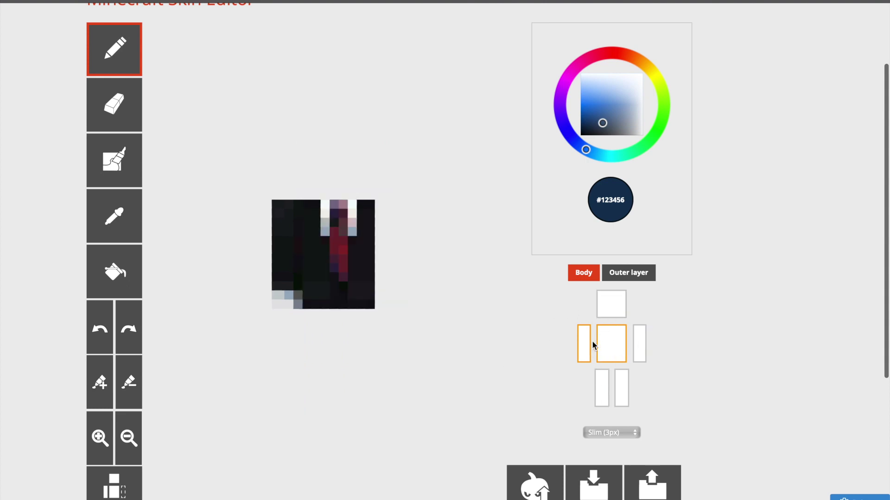
pyautogui.click(584, 345)
pyautogui.moveTo(361, 292)
pyautogui.mouseDown()
pyautogui.moveTo(307, 336)
pyautogui.moveTo(320, 264)
pyautogui.mouseUp()
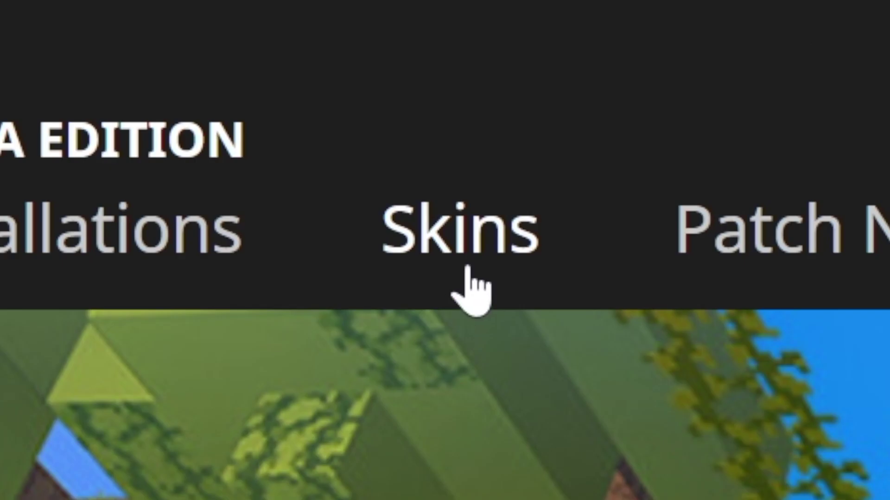
# Go to the launcher's Skins page and open the file browser in the new-skin form
pyautogui.click(234, 46)
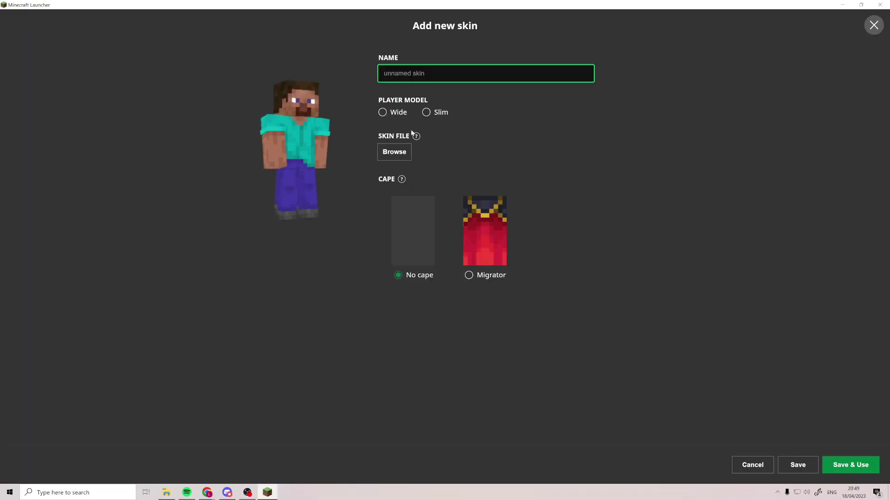
pyautogui.click(394, 152)
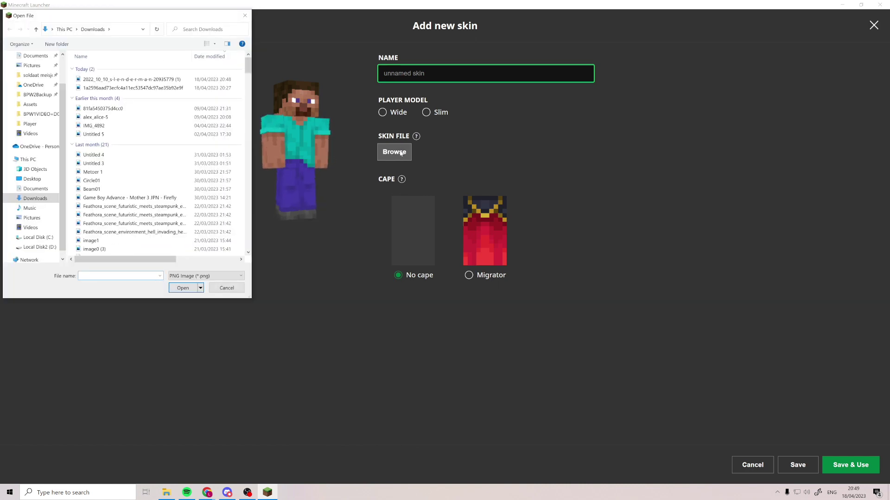
# Load the downloaded skin PNG, choose the Slim player model, and Save & Use it
pyautogui.doubleClick(166, 79)
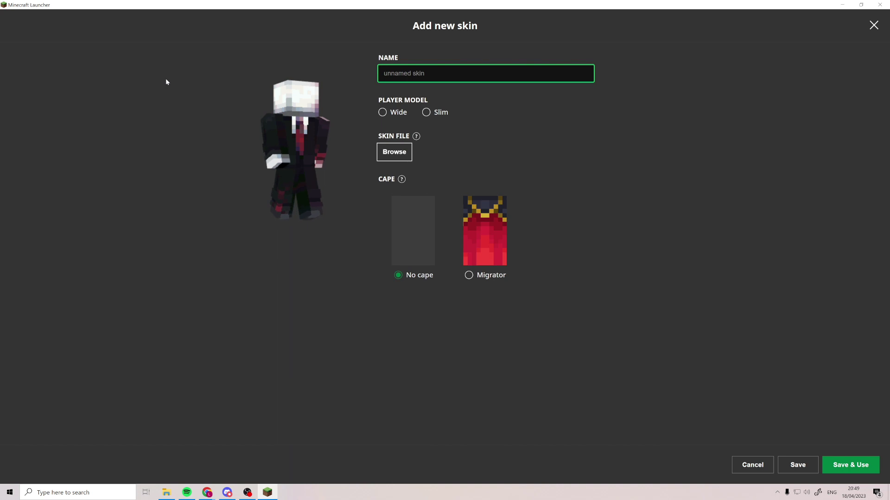
pyautogui.click(426, 113)
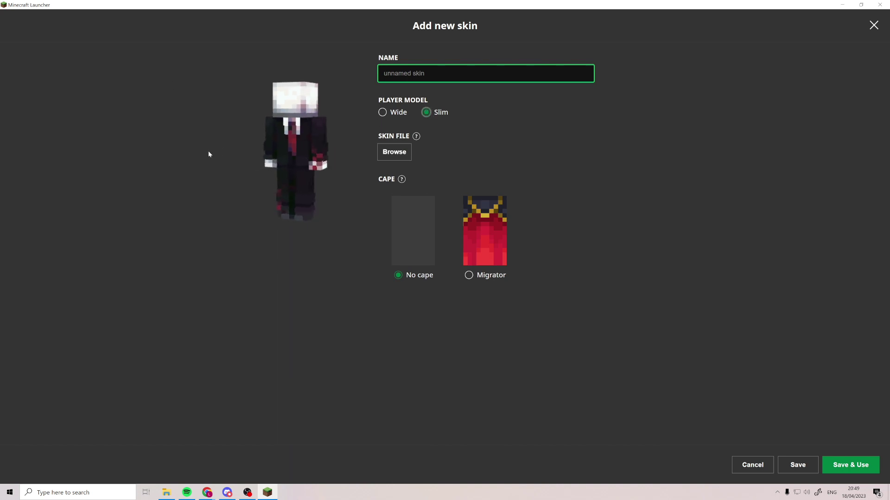
pyautogui.moveTo(208, 151); pyautogui.dragTo(108, 144)
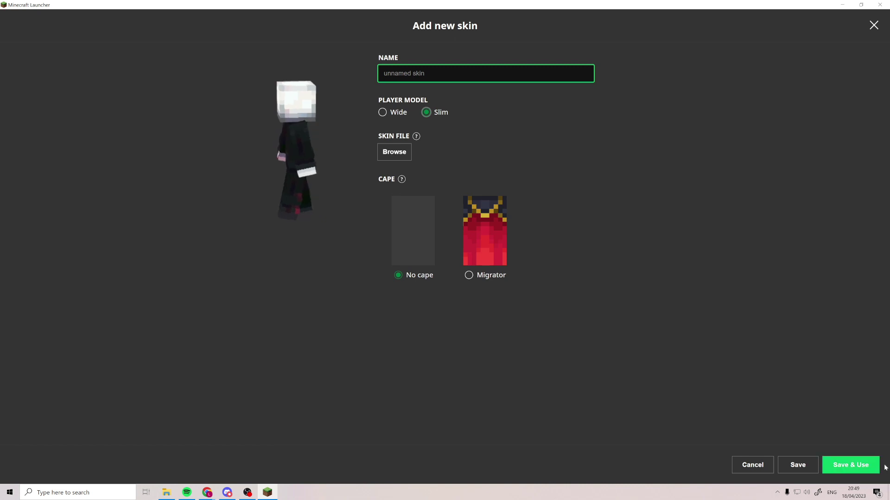
pyautogui.click(851, 465)
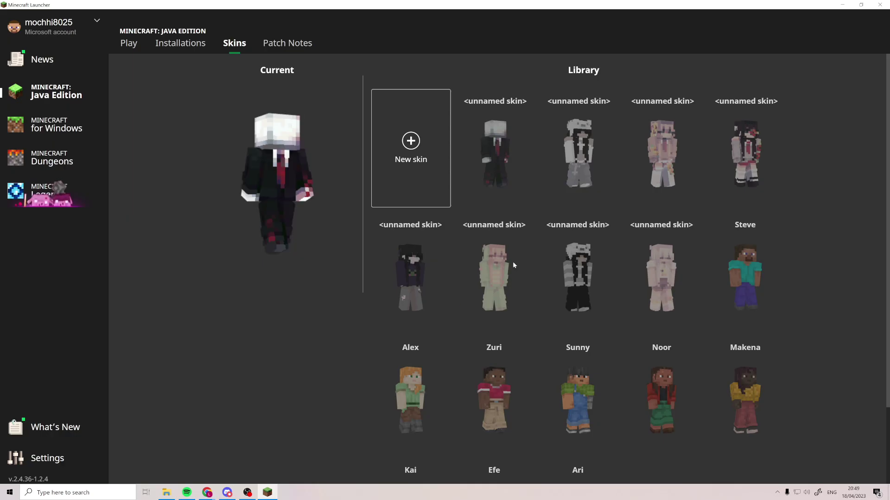